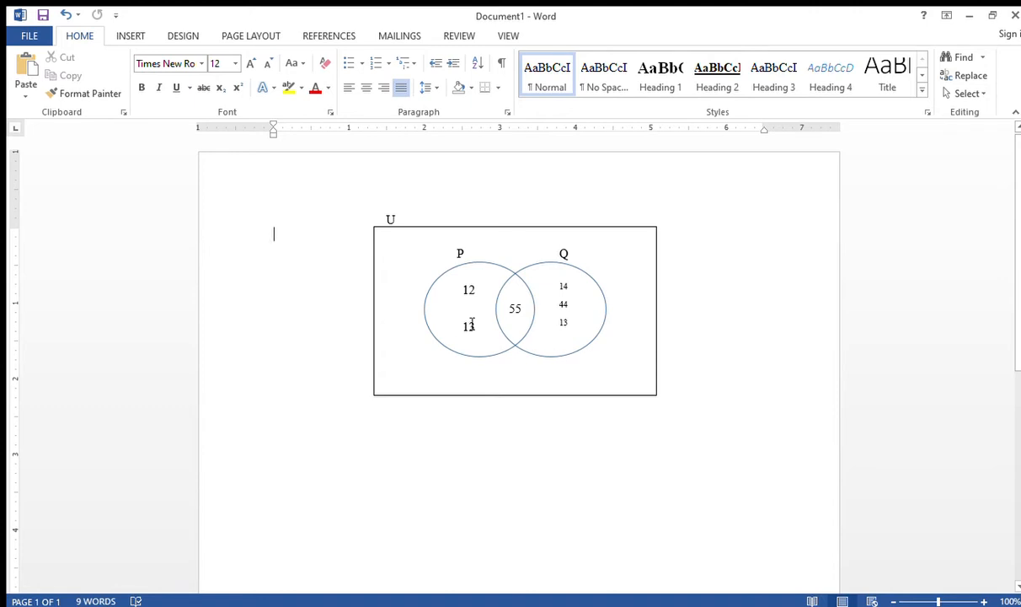
Delete the existing Venn diagram and all its labels from the page.
click(429, 234)
click(650, 429)
key(ctrl+a)
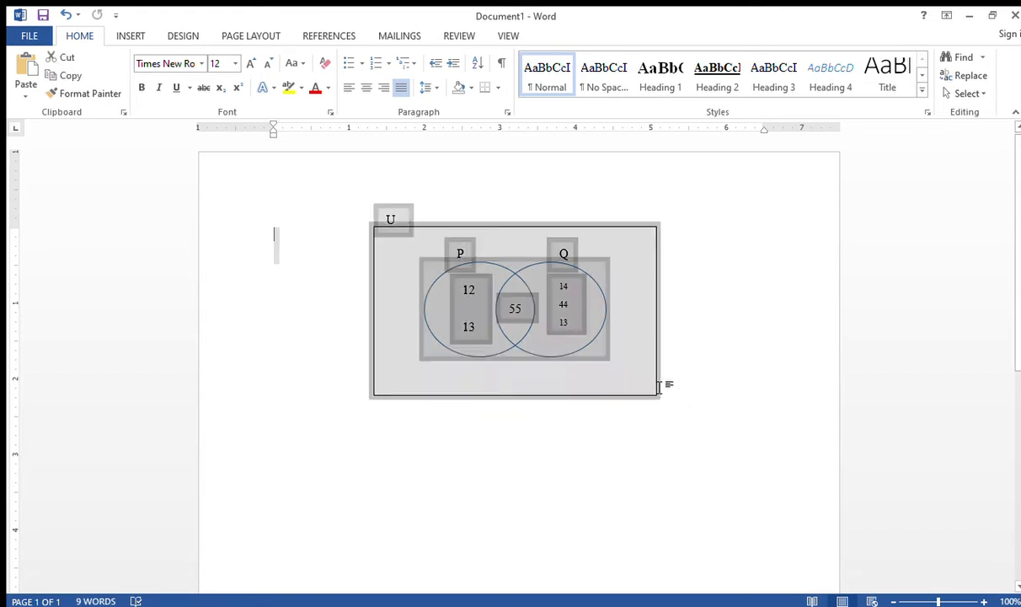
key(Delete)
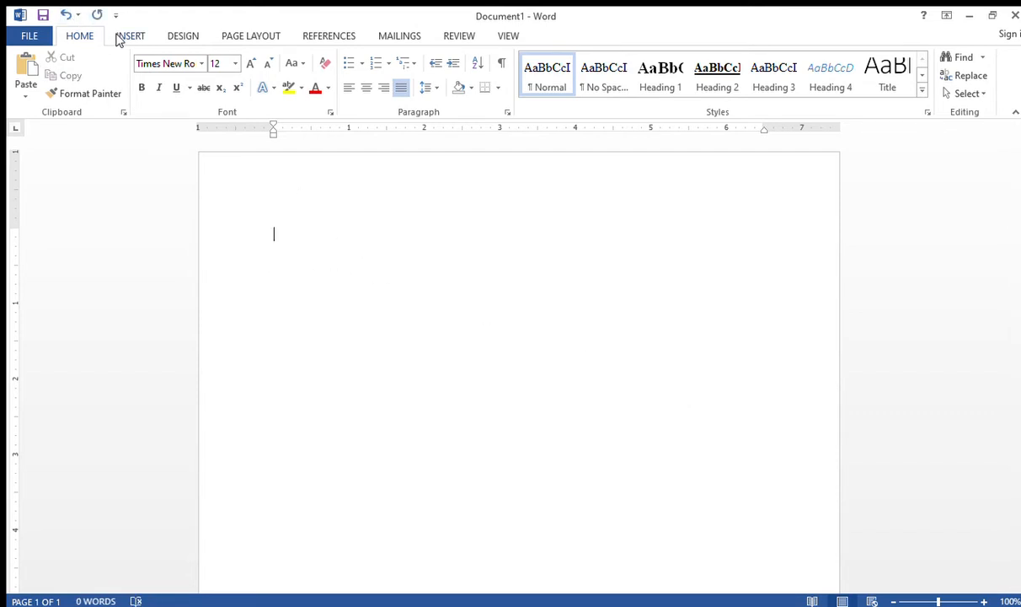
Draw a rectangle about 3.83" wide and 2.09" high near the page's upper part and shift it towards the page centre.
click(129, 36)
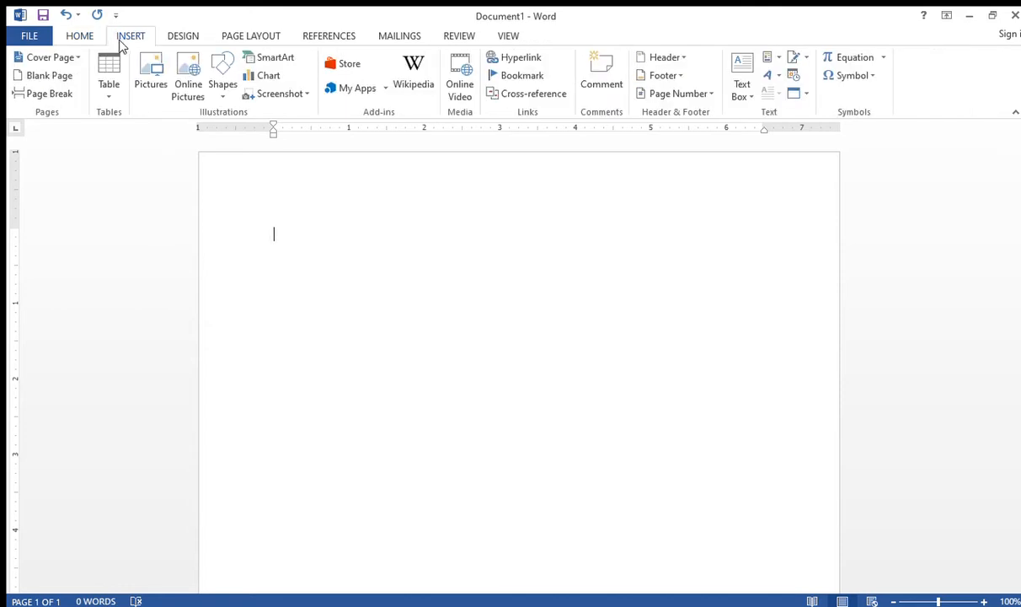
click(84, 37)
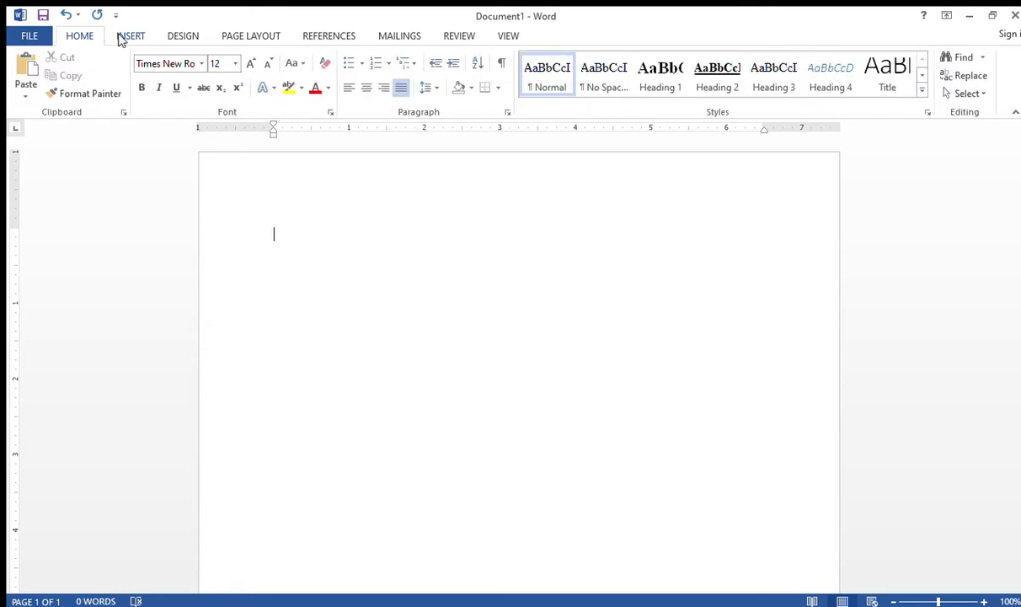
click(126, 37)
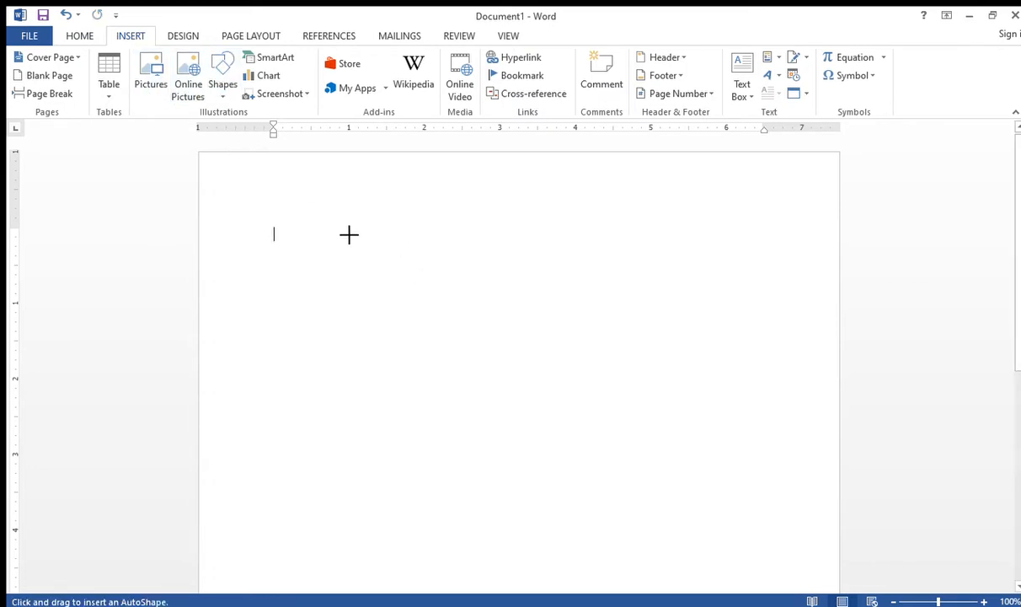
mouse_move(321, 225)
mouse_down()
mouse_move(335, 255)
mouse_move(685, 405)
mouse_move(643, 385)
mouse_move(654, 420)
mouse_move(419, 328)
mouse_move(617, 381)
mouse_move(627, 374)
mouse_move(556, 376)
mouse_move(615, 392)
mouse_up()
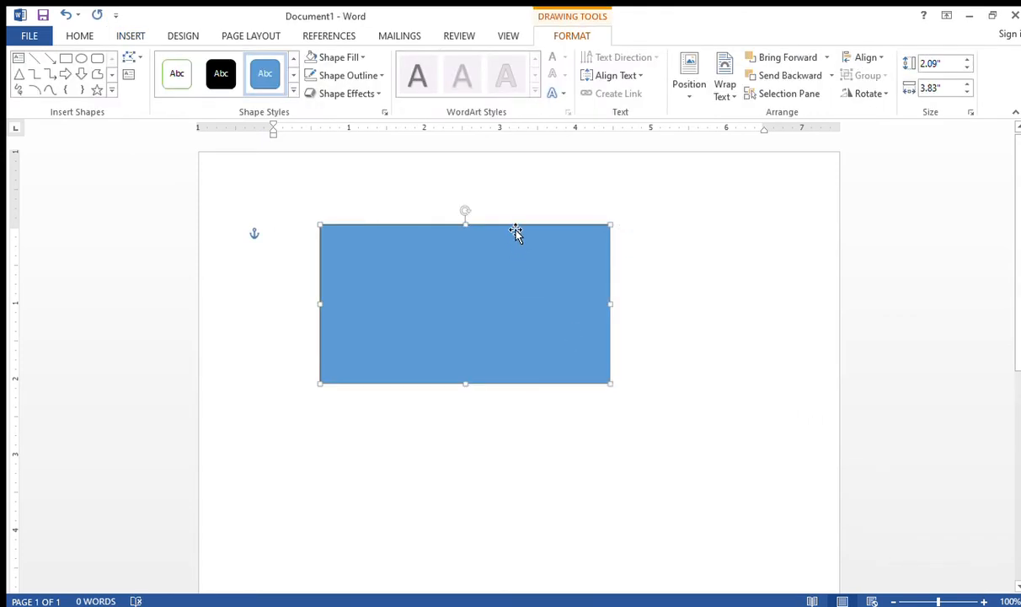
drag(515, 229, 572, 226)
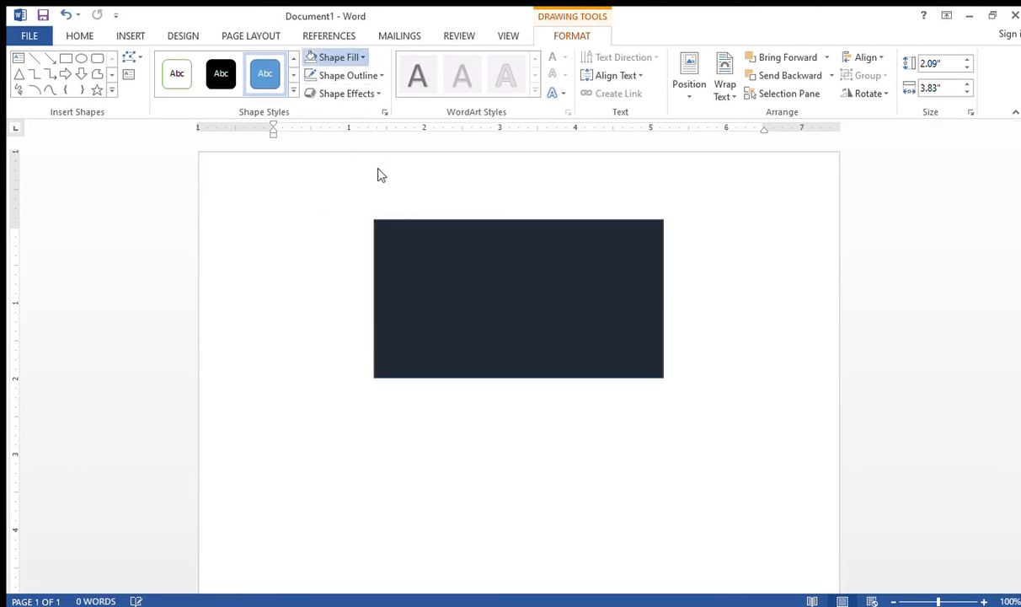
Give the rectangle no fill and a black outline.
click(335, 200)
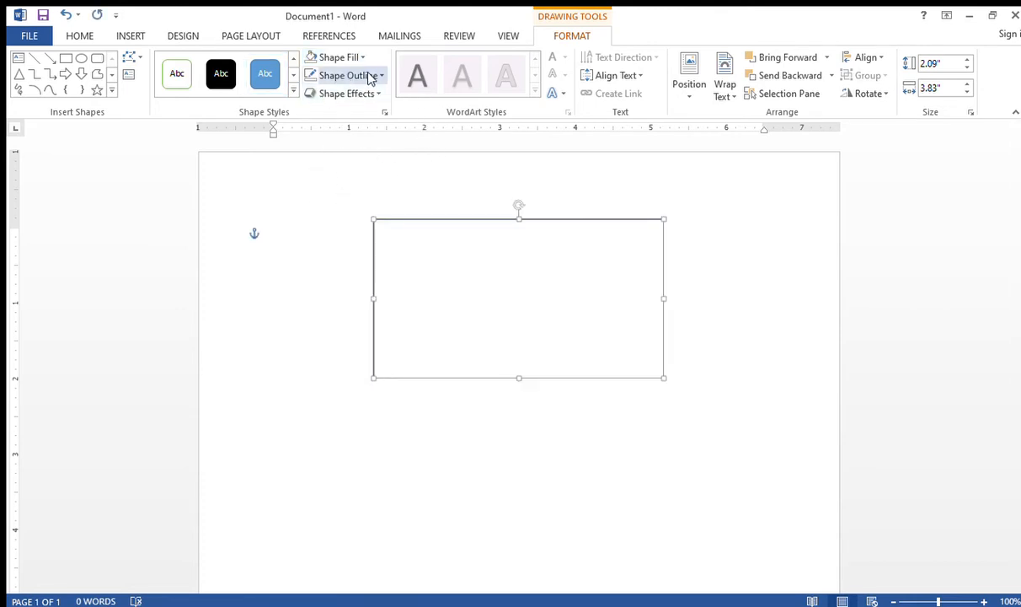
click(601, 219)
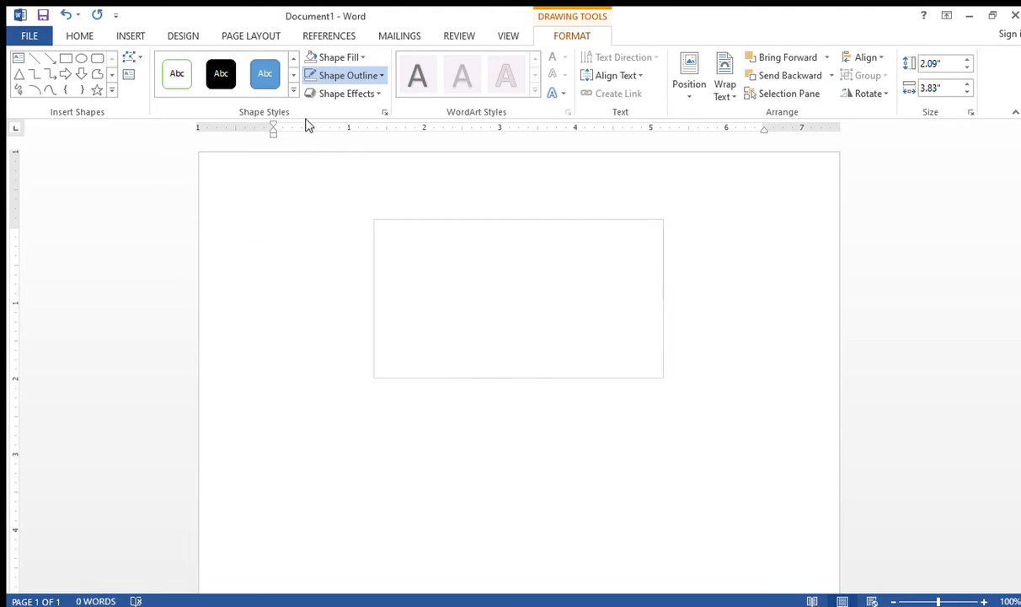
click(319, 109)
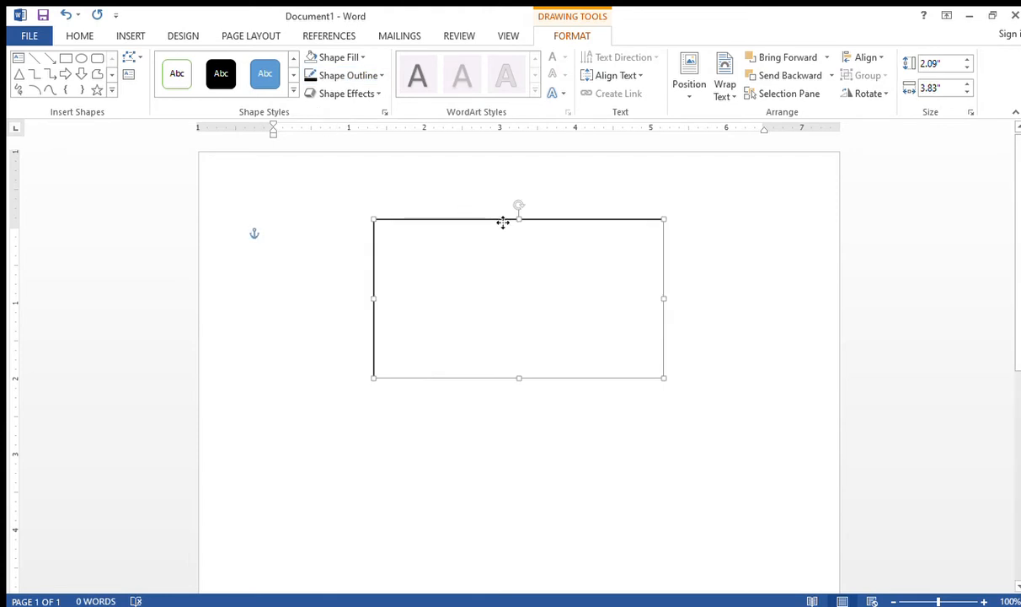
click(795, 249)
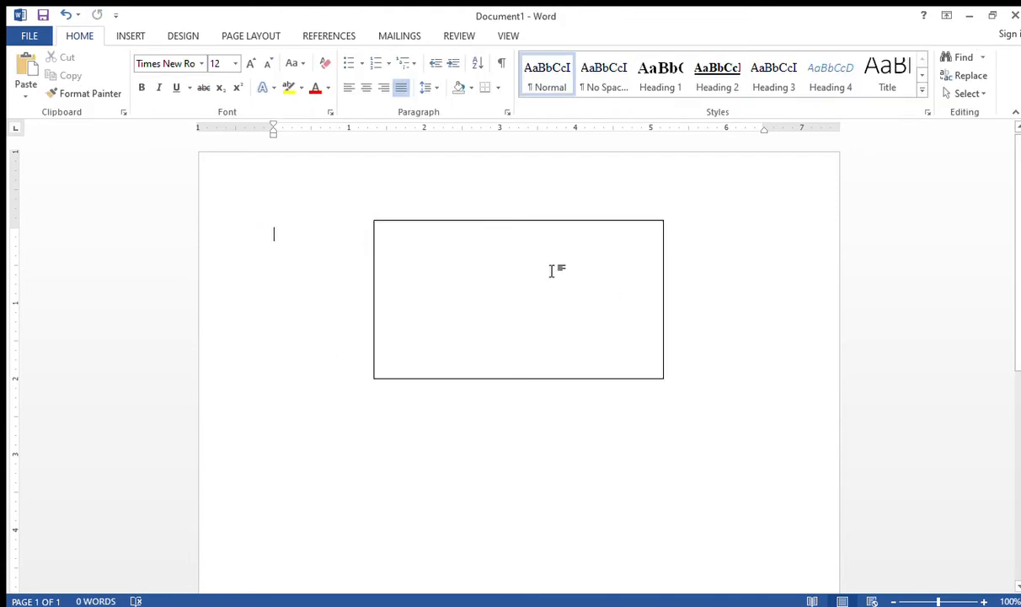
Draw an ellipse about 1.53" wide and 1.45" high inside the left half of the rectangle.
click(130, 35)
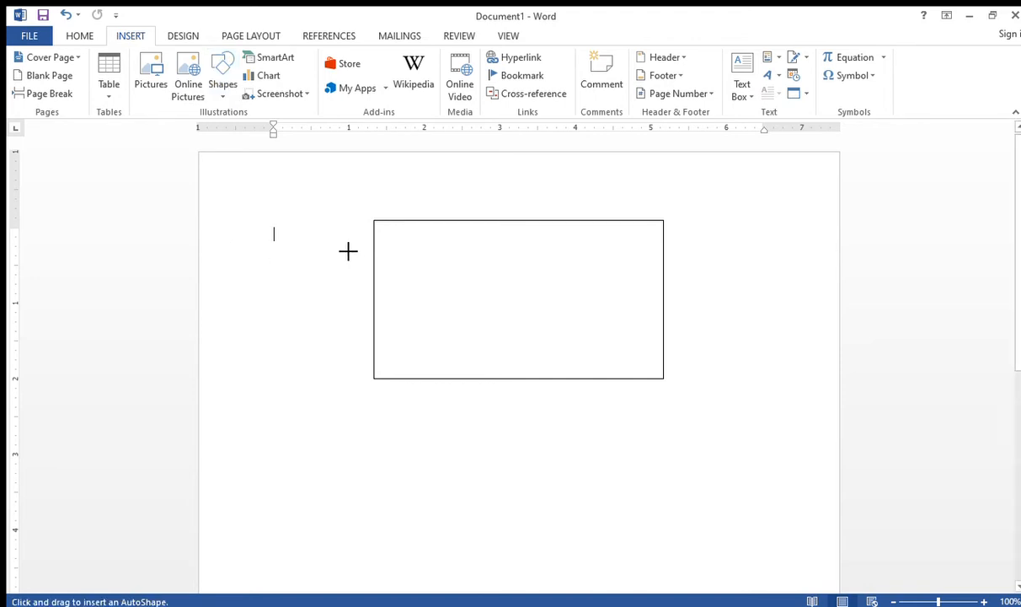
drag(434, 266, 534, 358)
drag(508, 291, 543, 326)
drag(486, 378, 485, 371)
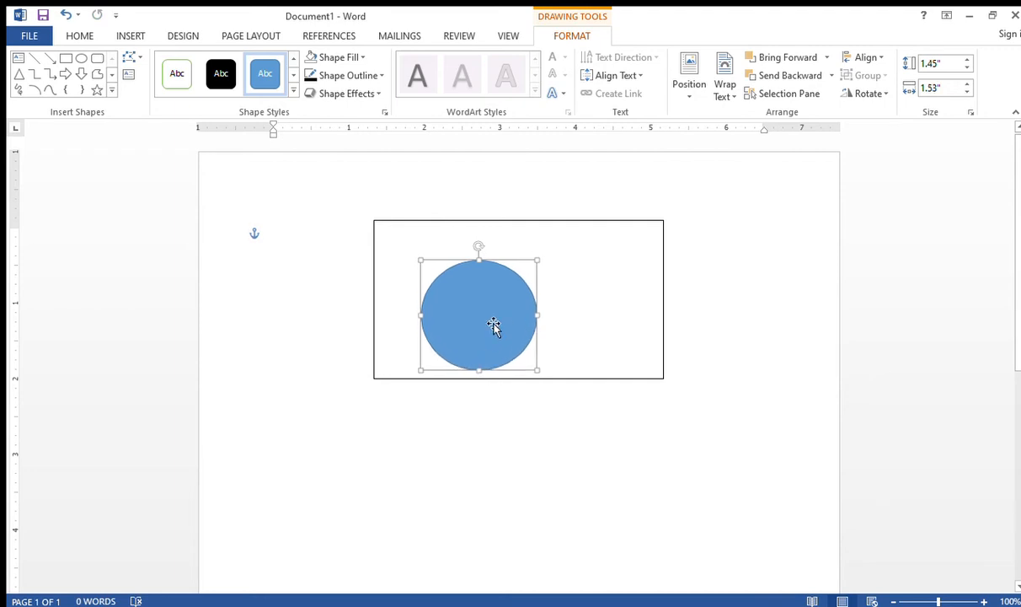
drag(495, 326, 482, 310)
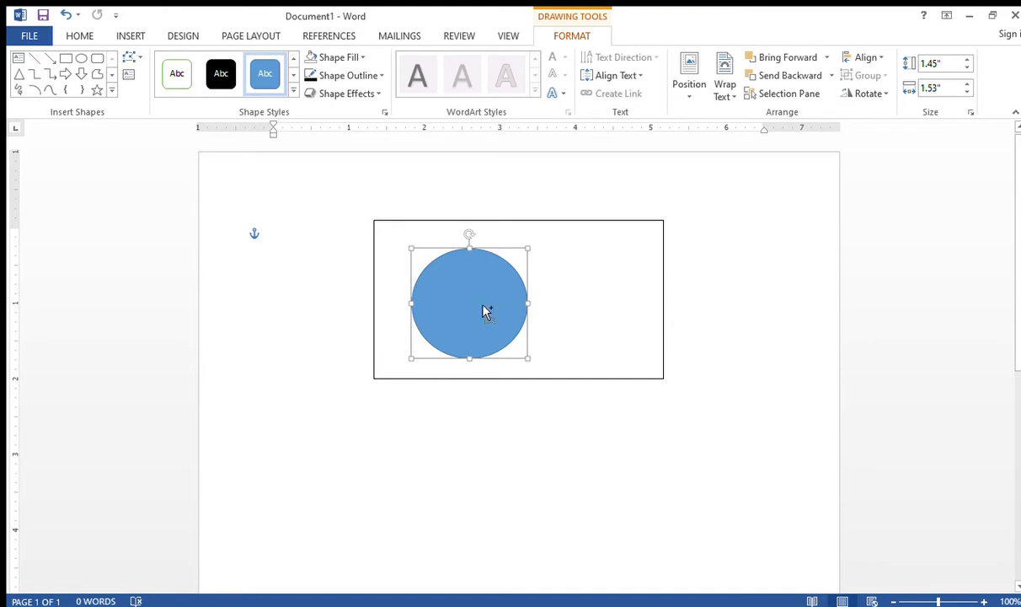
Duplicate the circle and place the copy in the right half of the rectangle, beside the first circle.
key(ctrl+c)
click(550, 333)
key(ctrl+v)
drag(282, 253, 555, 295)
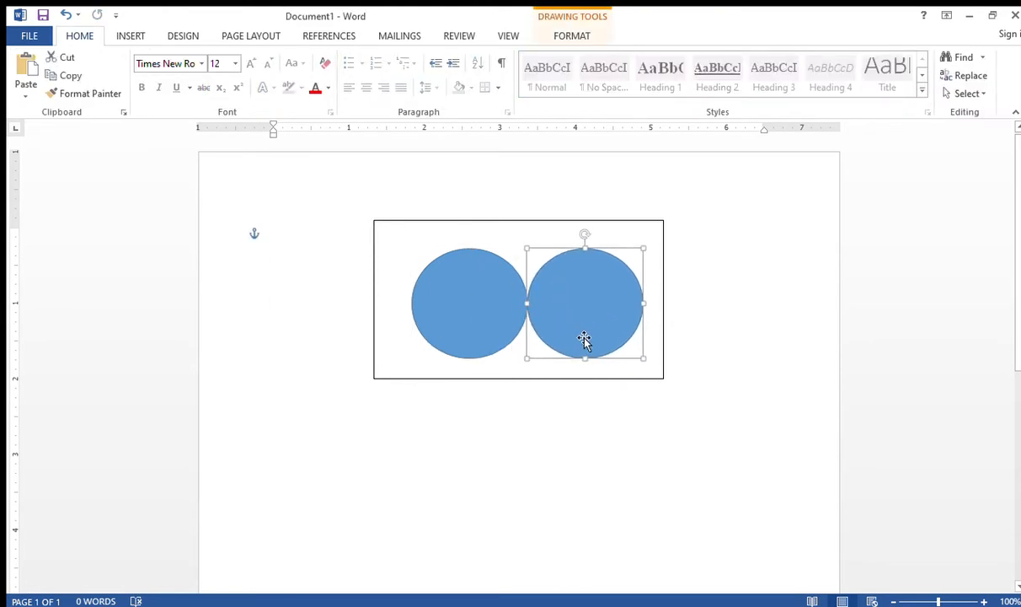
key(Down)
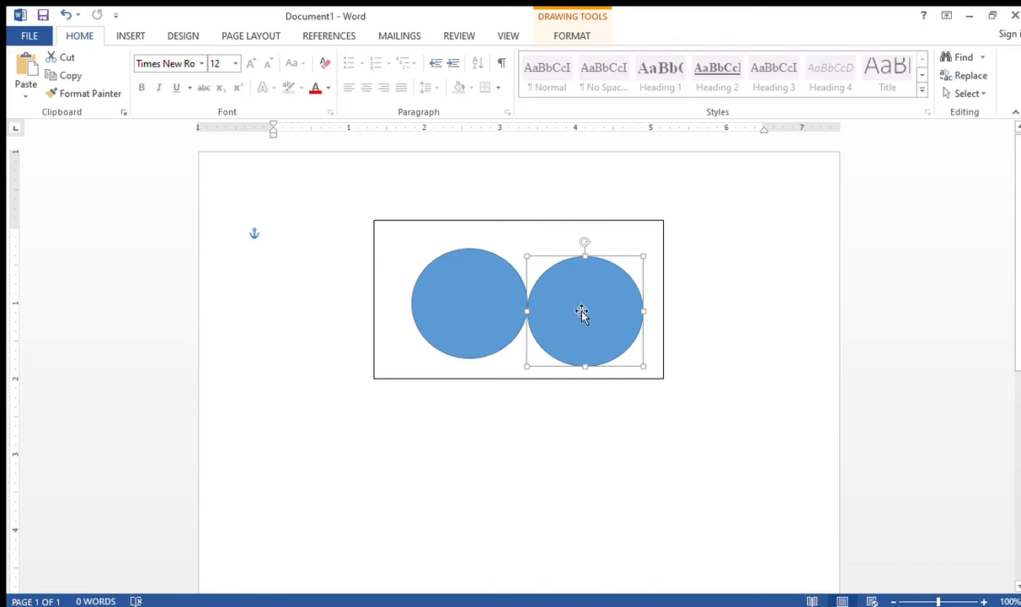
Remove the fill from the left circle.
click(447, 293)
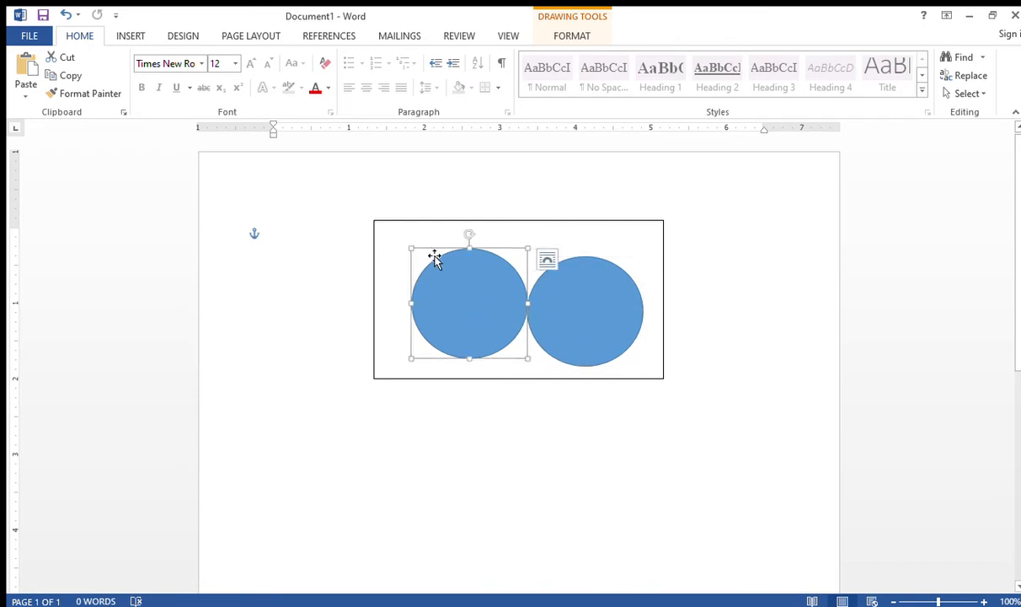
click(563, 23)
click(333, 213)
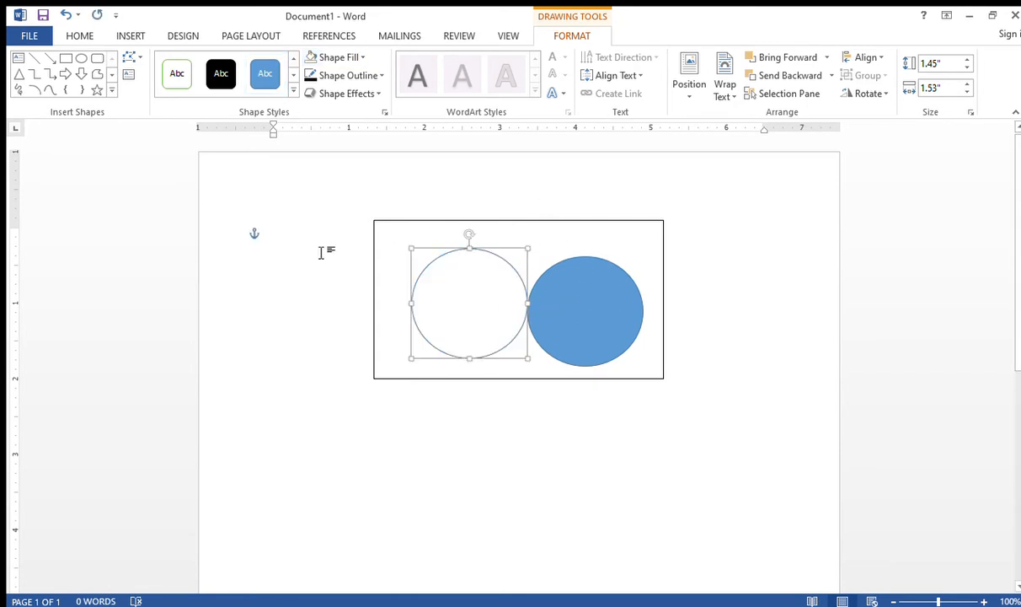
click(741, 303)
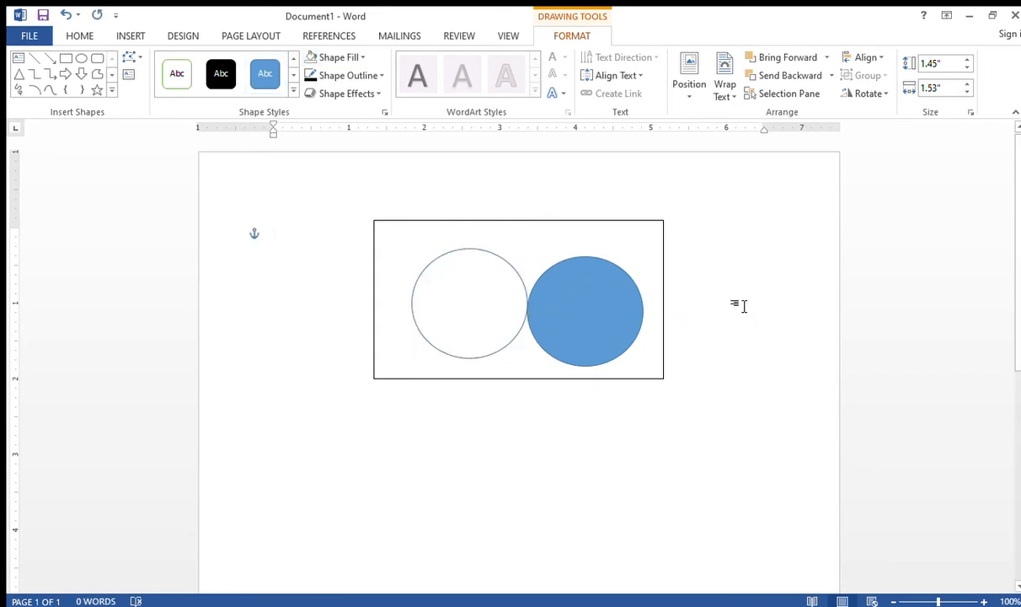
Select both circles together and apply no fill to them.
click(612, 306)
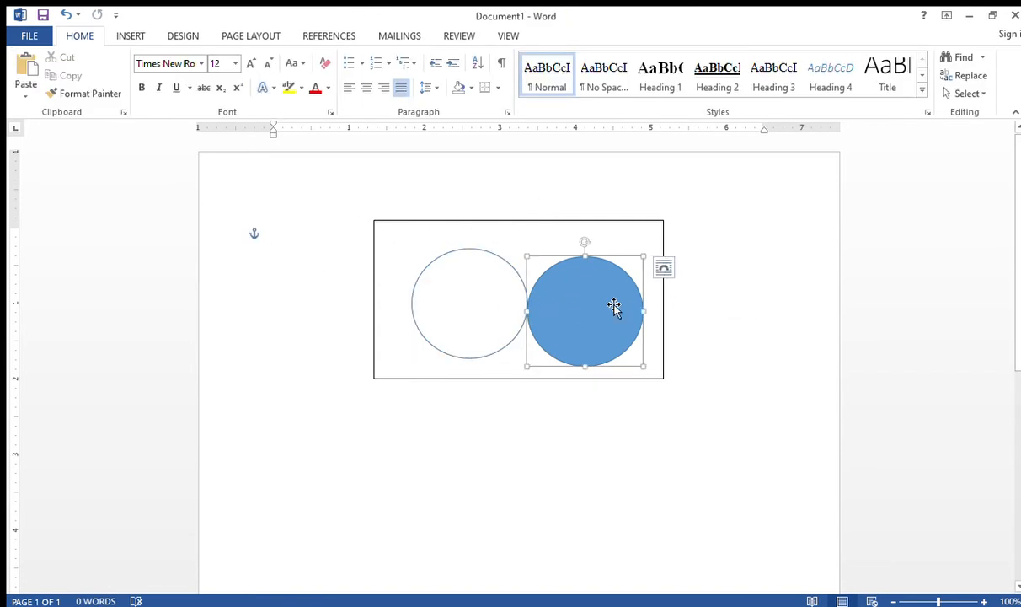
click(487, 266)
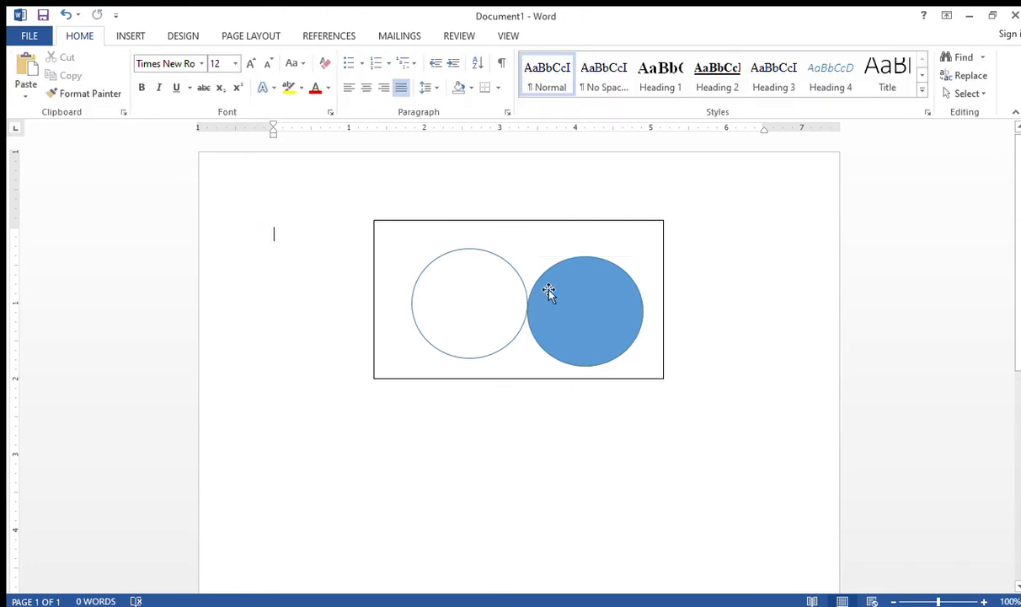
click(503, 264)
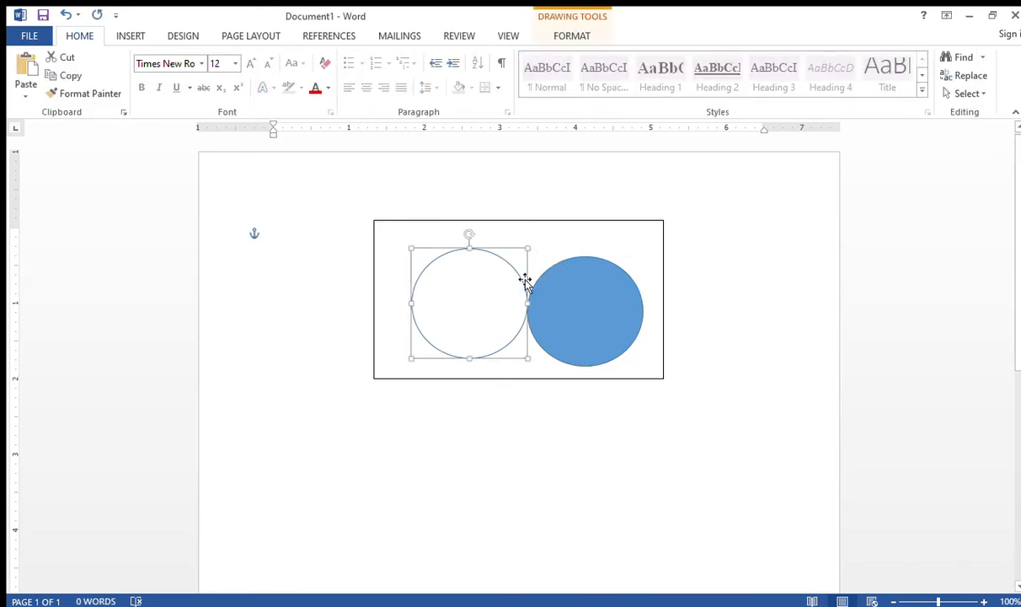
click(489, 289)
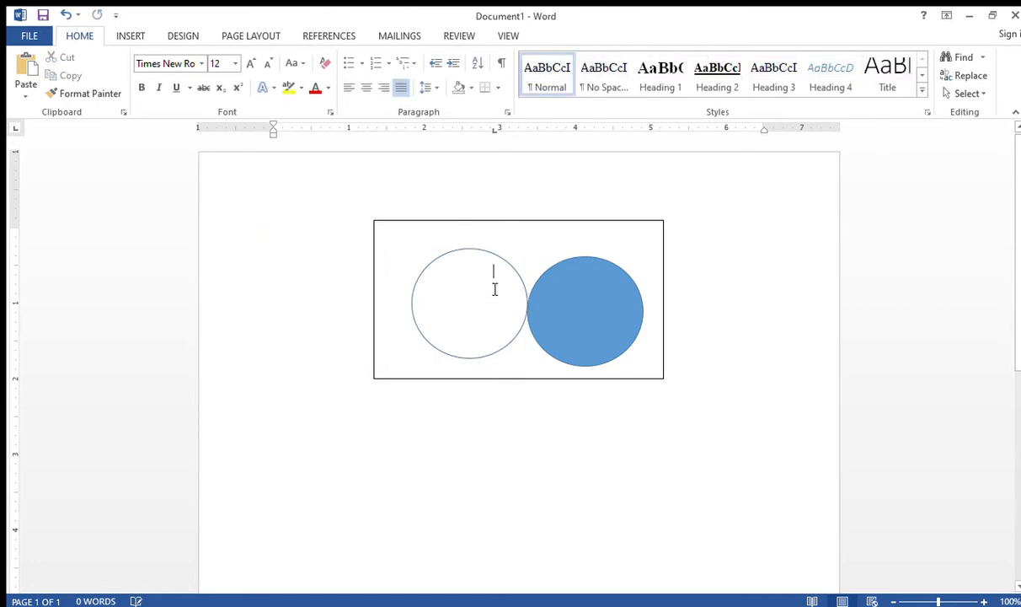
click(498, 266)
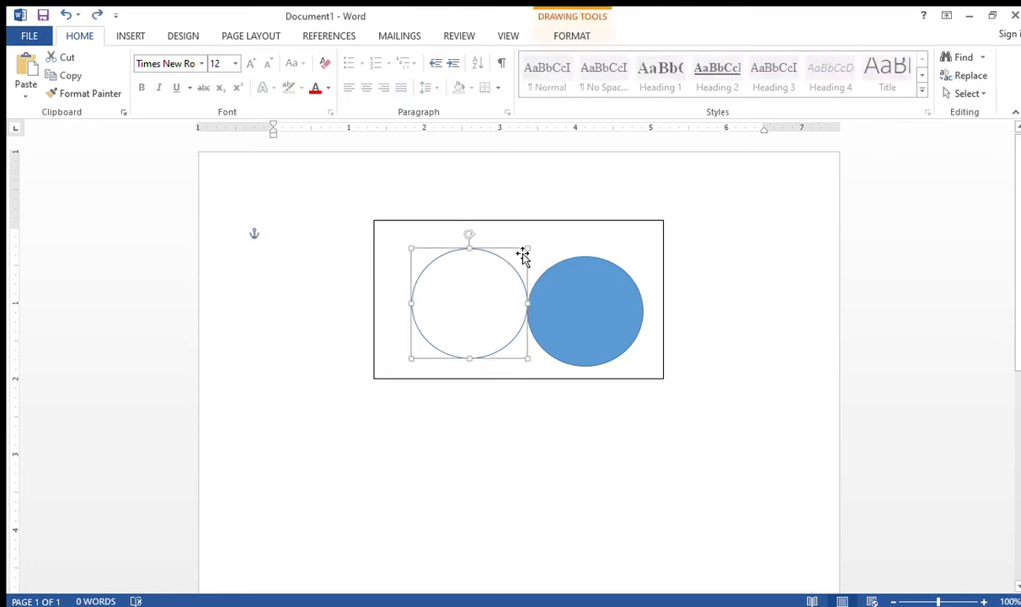
shift+click(585, 290)
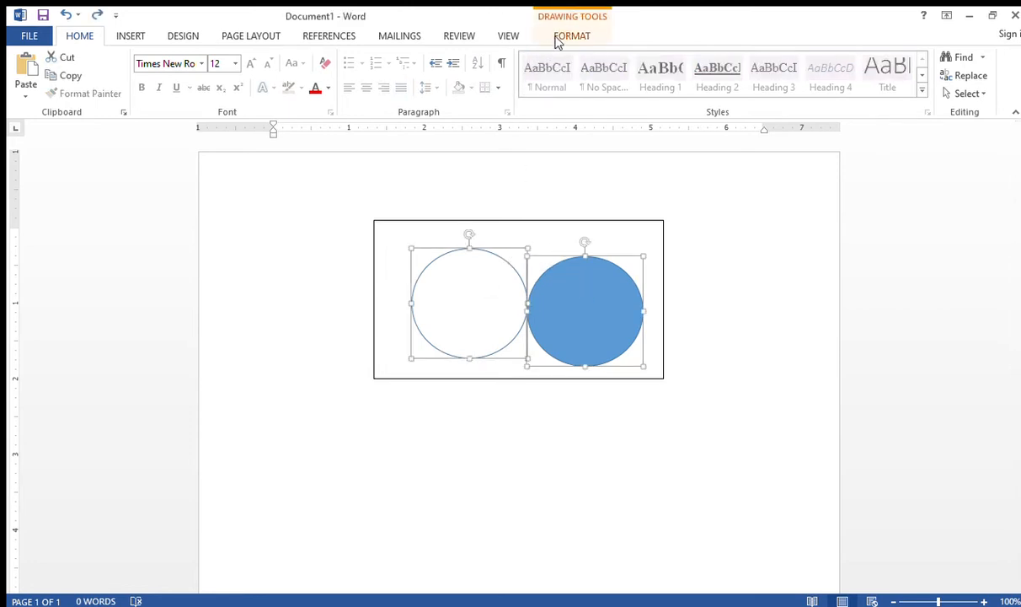
click(560, 36)
click(359, 59)
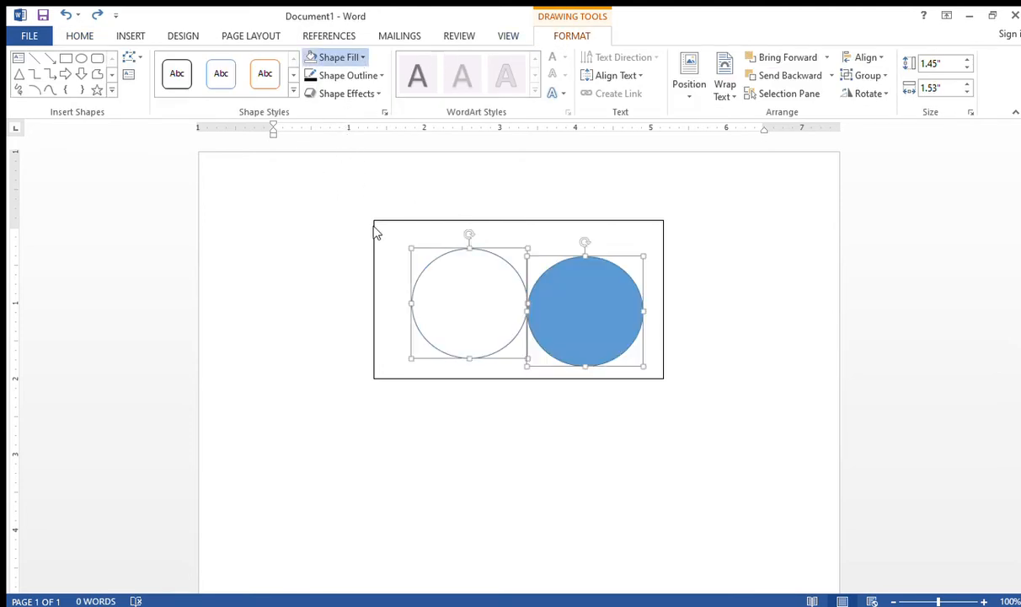
click(344, 205)
Set the outline of both circles to black.
click(345, 75)
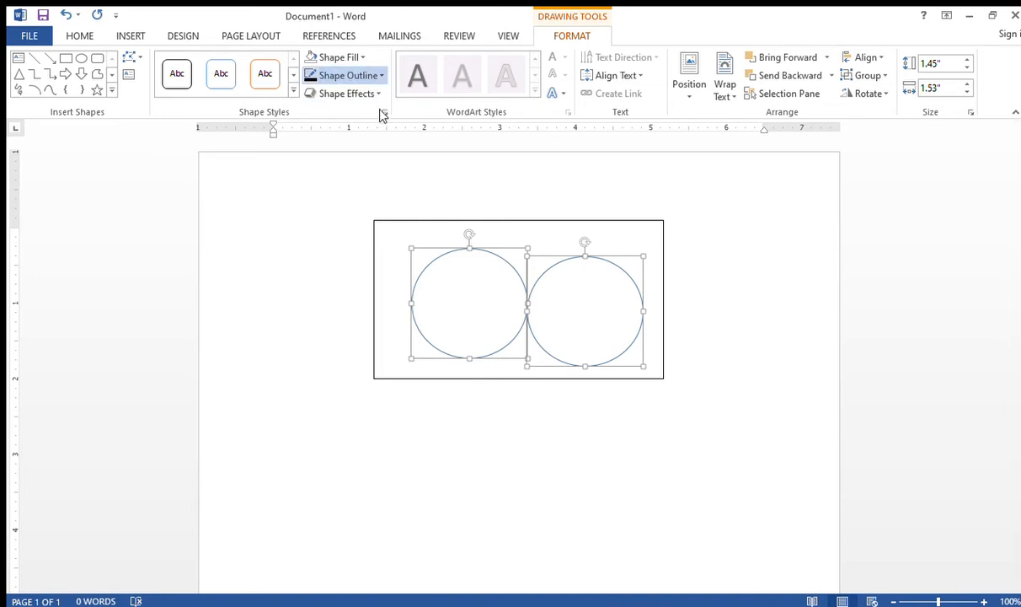
click(320, 109)
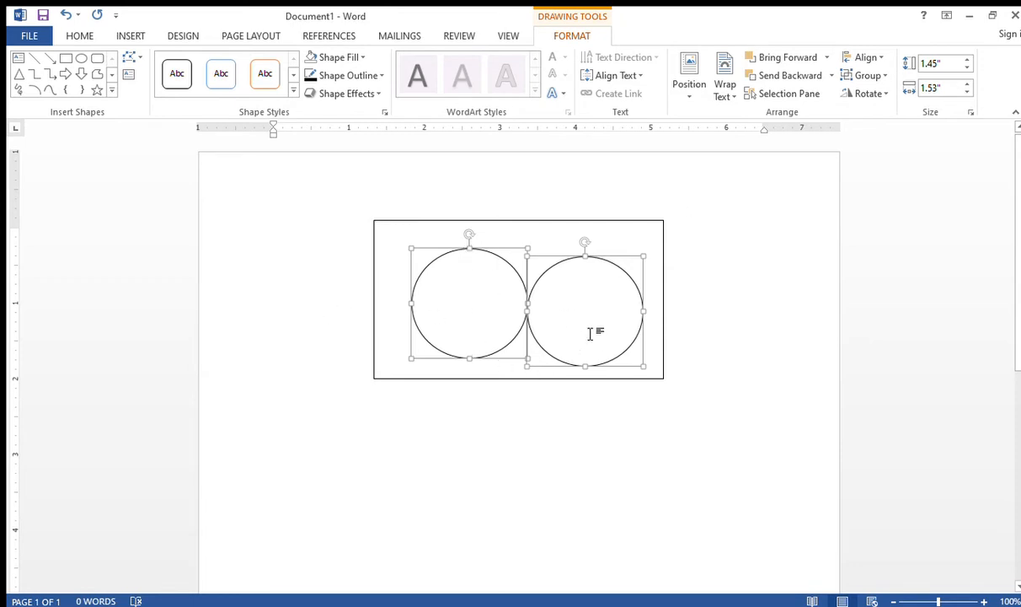
click(588, 436)
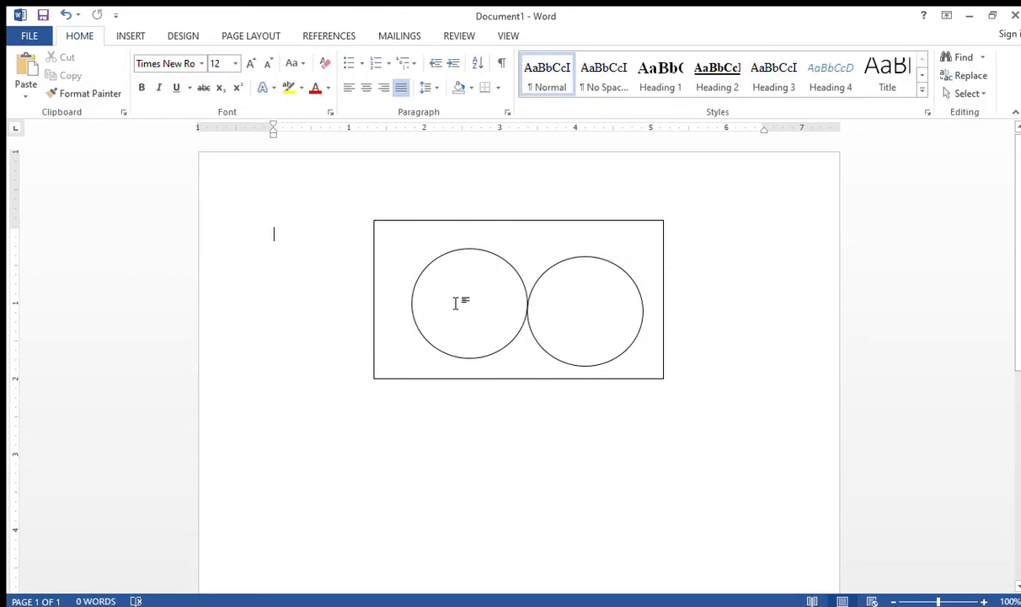
Move the right circle so it partly overlaps the left circle, level with it.
click(473, 256)
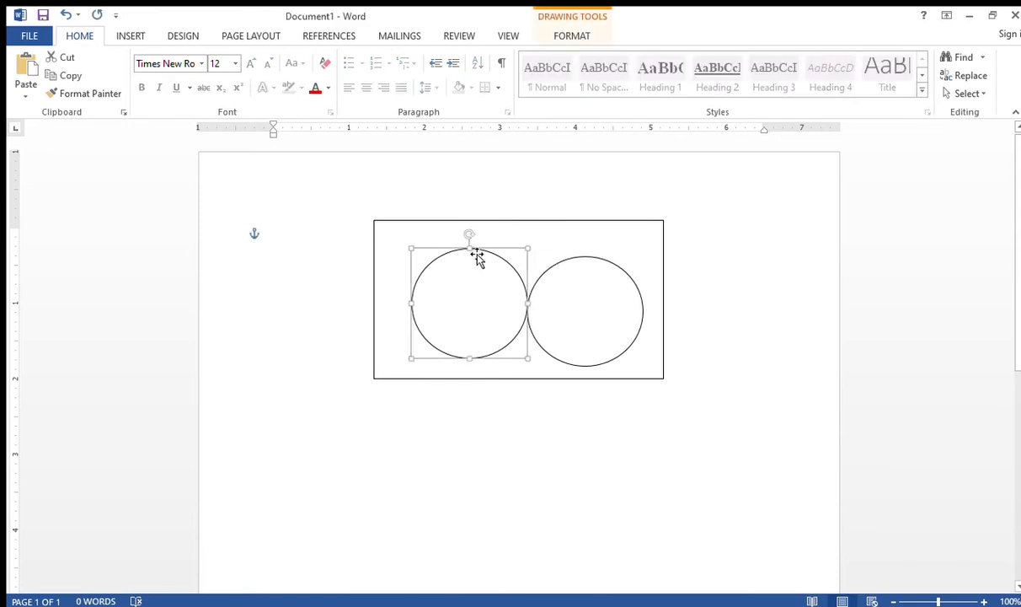
click(576, 269)
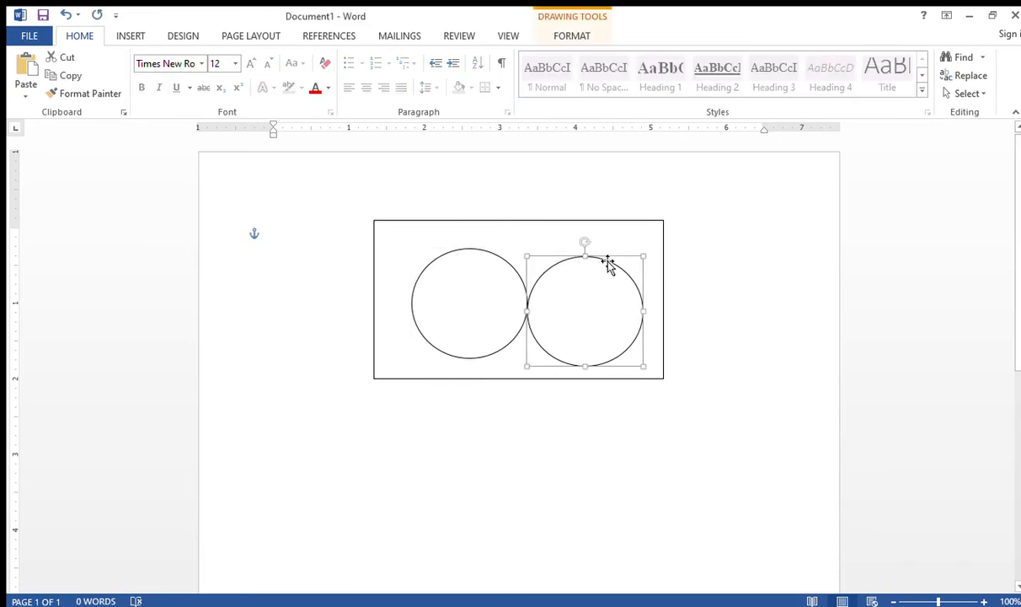
drag(607, 262, 572, 253)
click(524, 235)
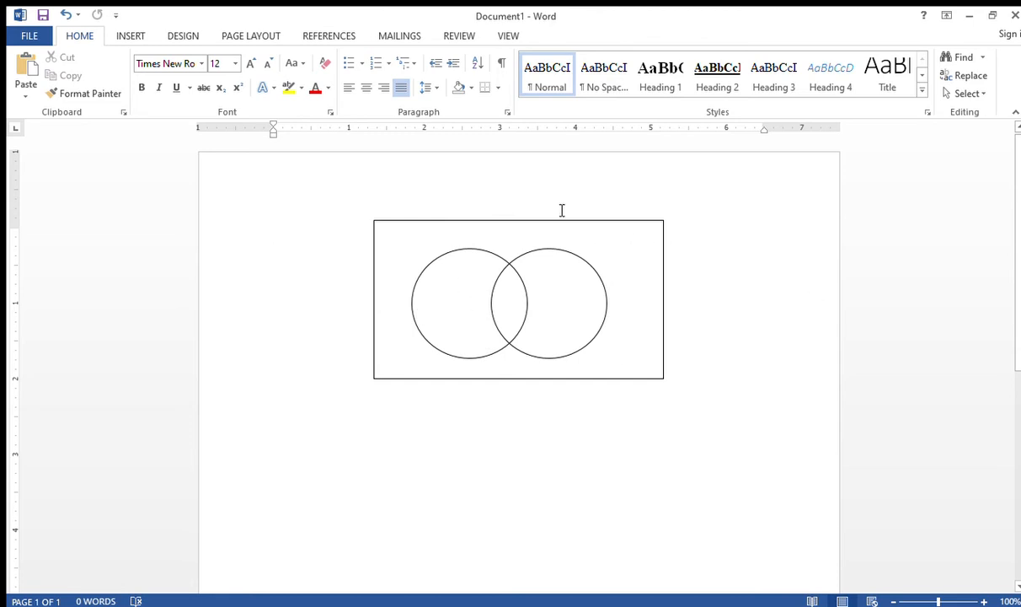
Add a text box about 0.37" by 0.31" on the rectangle's upper-left edge containing the label "U".
click(132, 35)
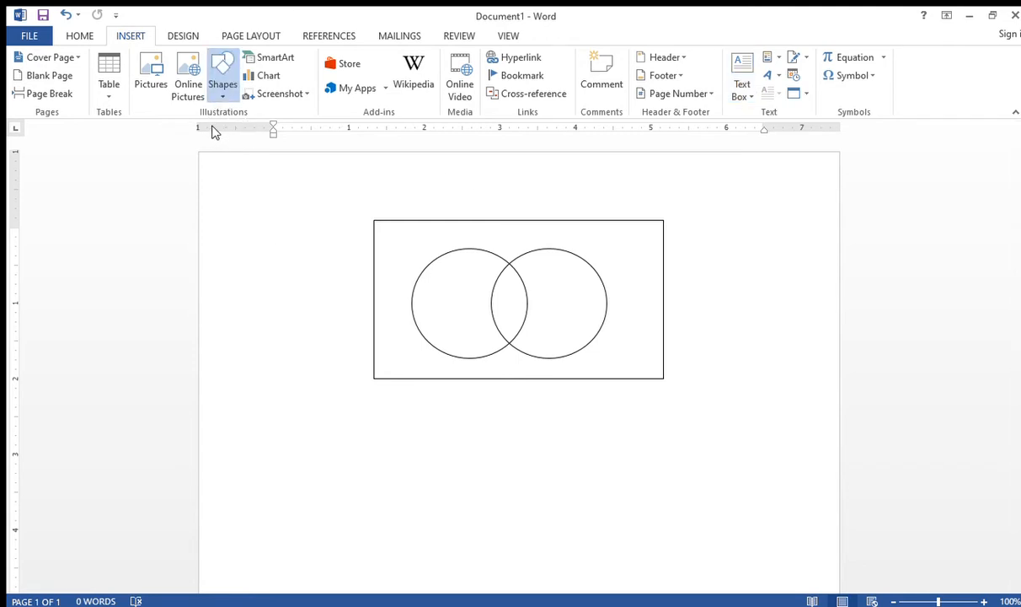
mouse_move(392, 218)
mouse_down()
mouse_move(419, 241)
mouse_move(414, 234)
mouse_up()
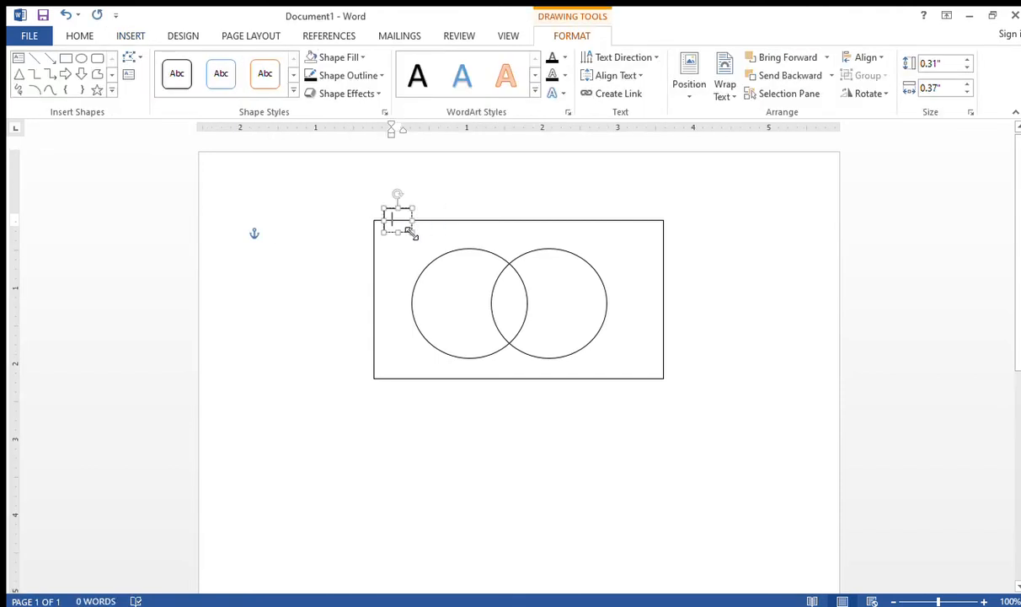
text(A)
click(443, 191)
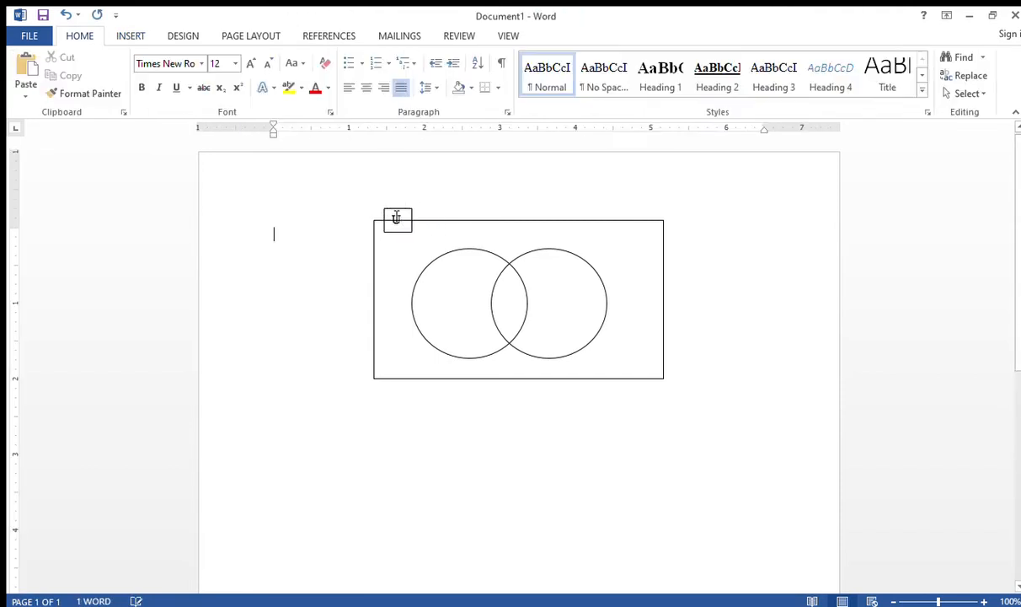
Fill the "U" label's text box with white.
click(407, 212)
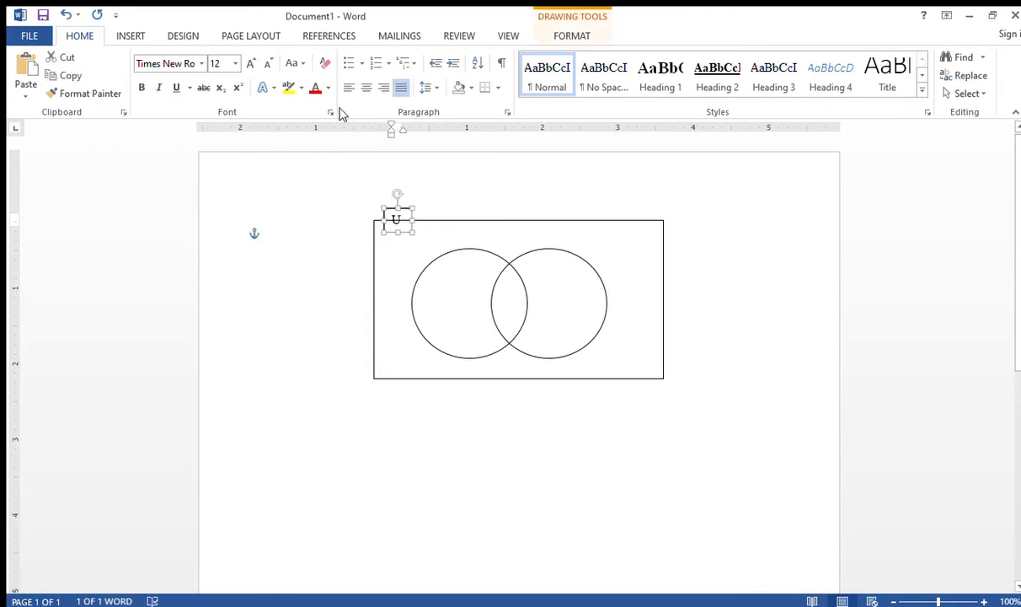
click(531, 36)
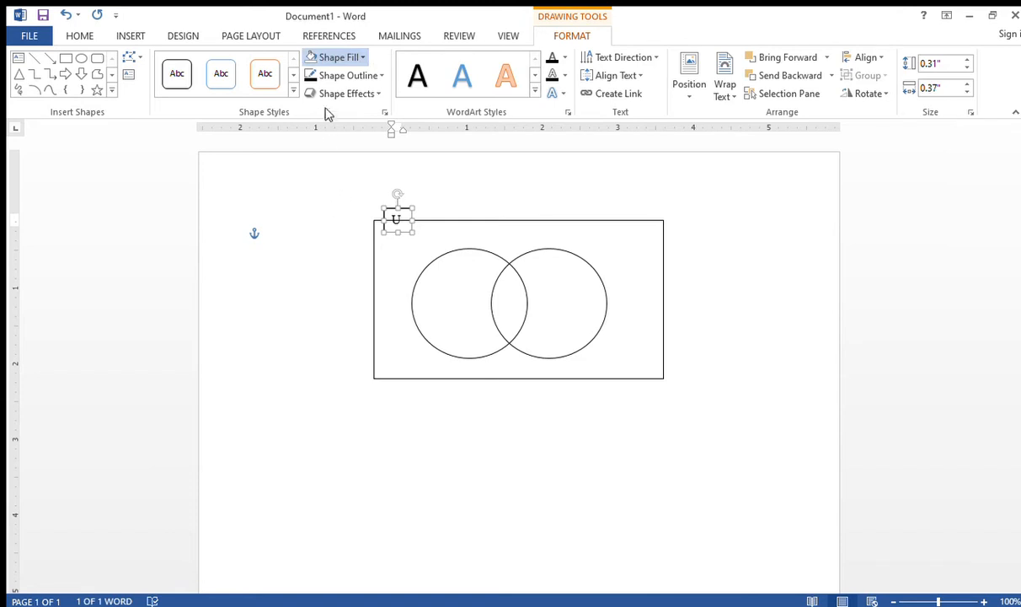
click(358, 260)
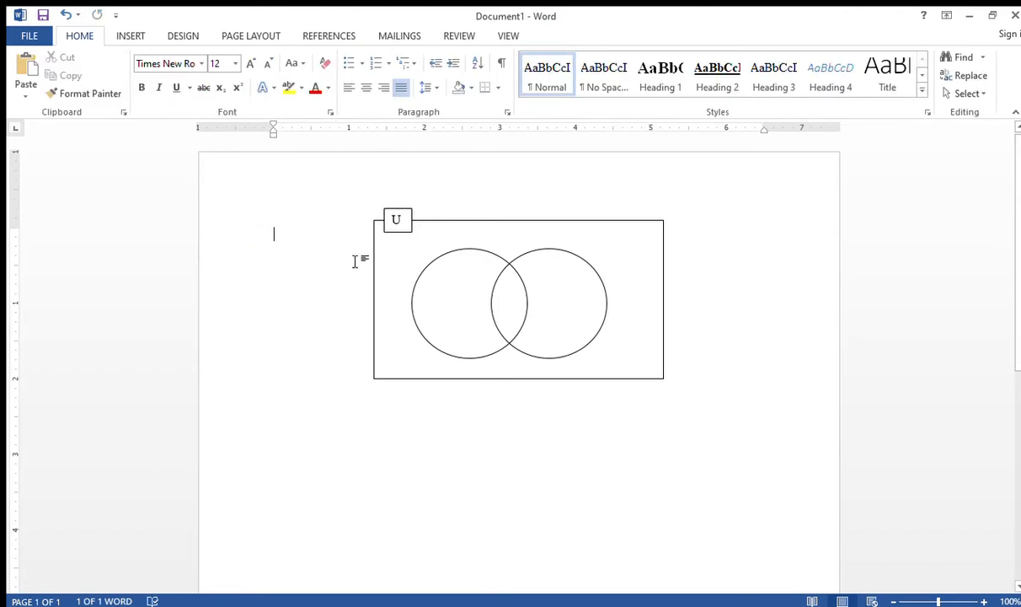
Remove the fill from the "U" label's text box.
click(404, 222)
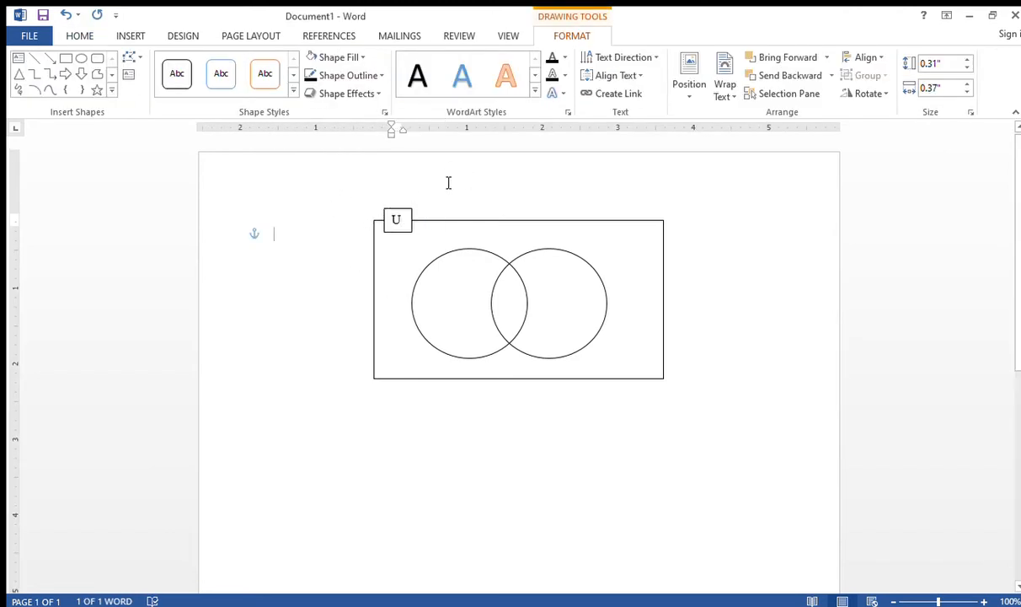
click(448, 183)
click(398, 218)
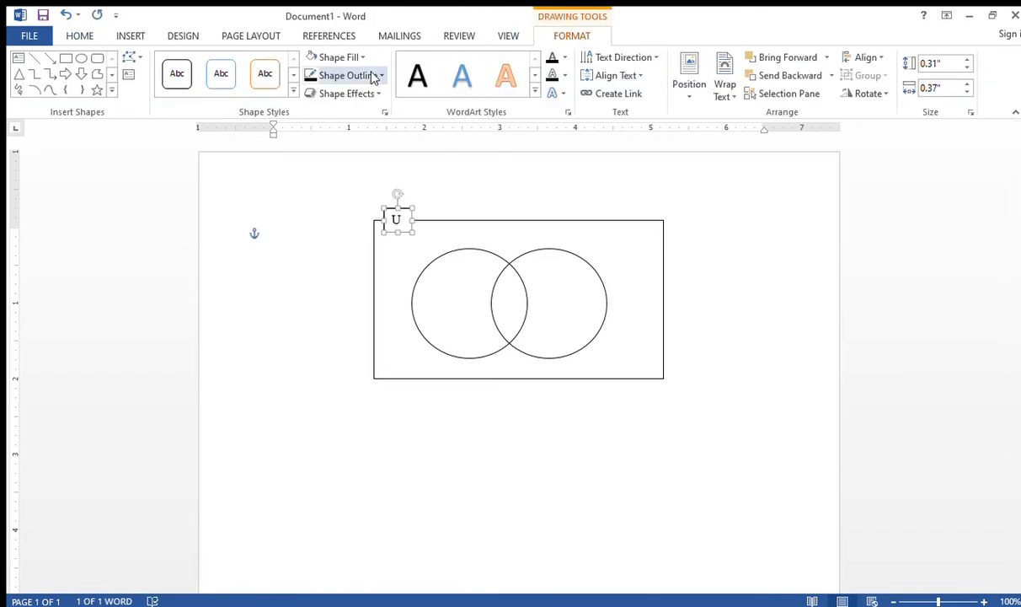
click(355, 58)
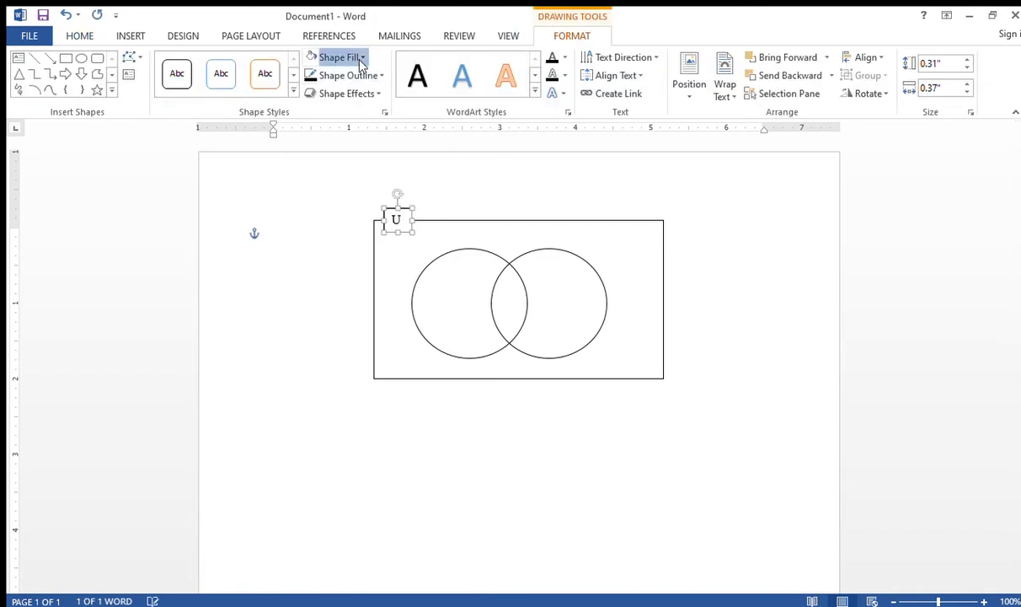
click(329, 199)
Apply the white fill to the "U" text box again so it covers the rectangle's edge behind it.
mouse_move(405, 211)
mouse_down()
mouse_move(408, 197)
mouse_move(407, 211)
mouse_up()
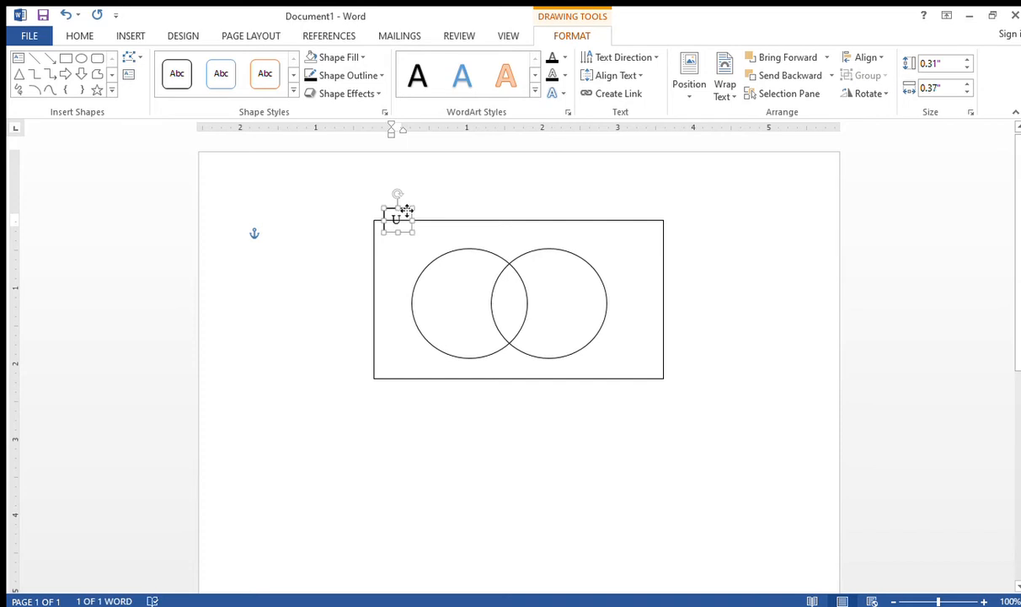
click(355, 58)
click(306, 95)
click(433, 203)
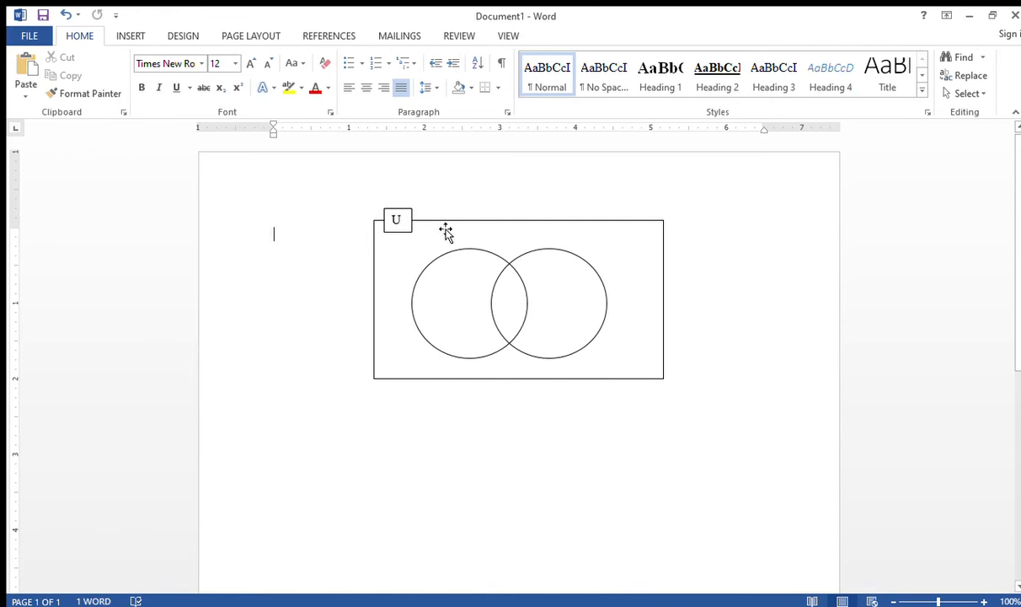
Set the "U" text box on the rectangle's upper edge to no fill.
click(399, 213)
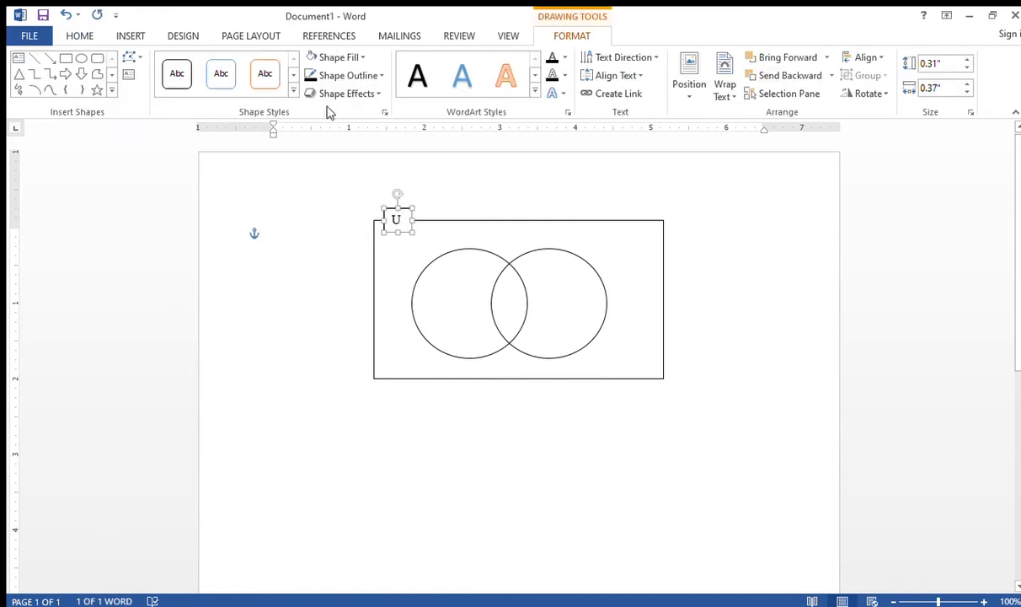
click(357, 59)
click(367, 209)
click(365, 221)
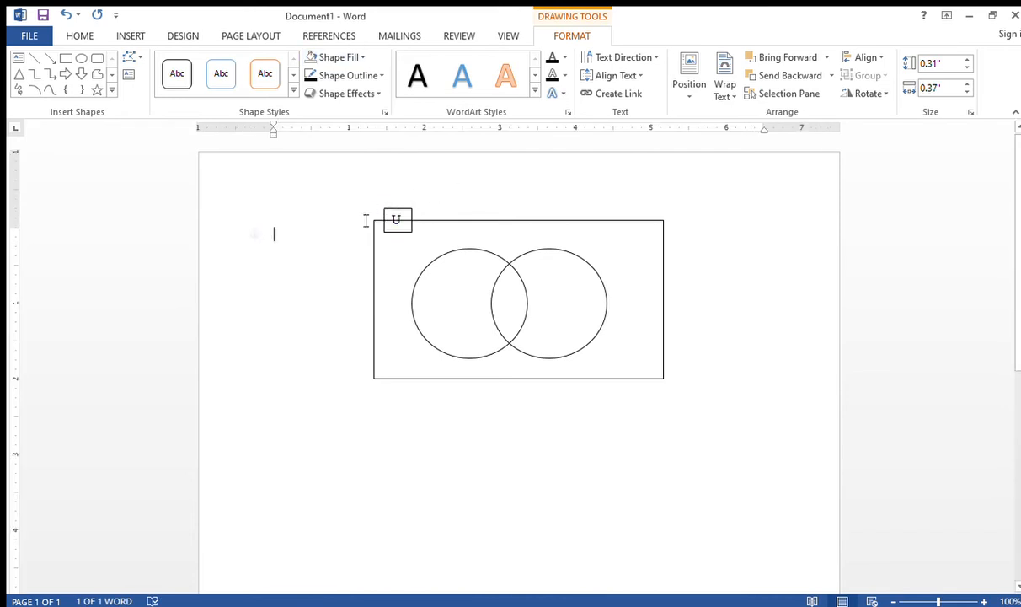
Remove the outline from the "U" text box on the rectangle's upper edge.
click(411, 211)
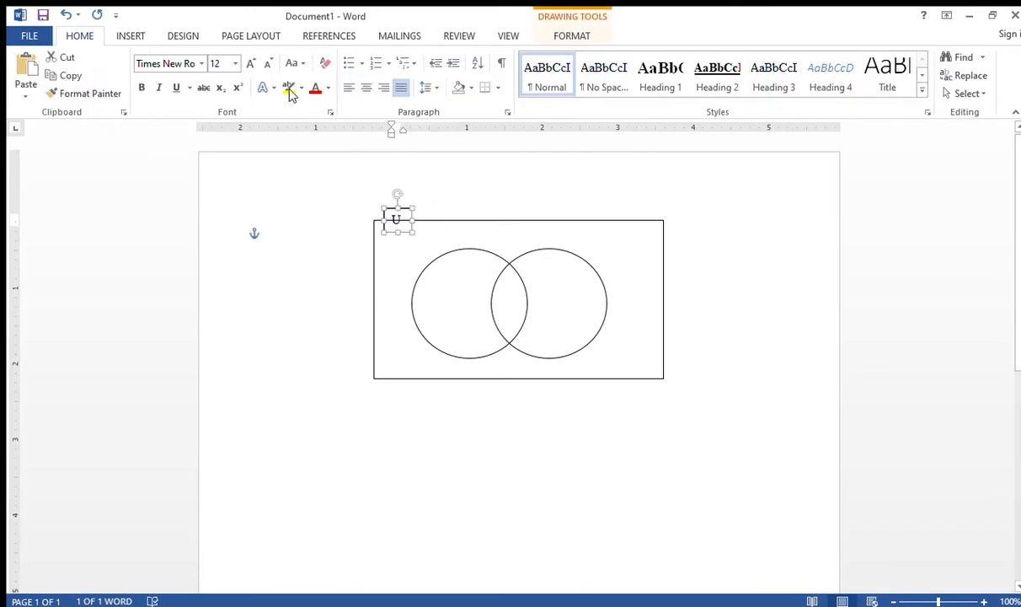
click(574, 37)
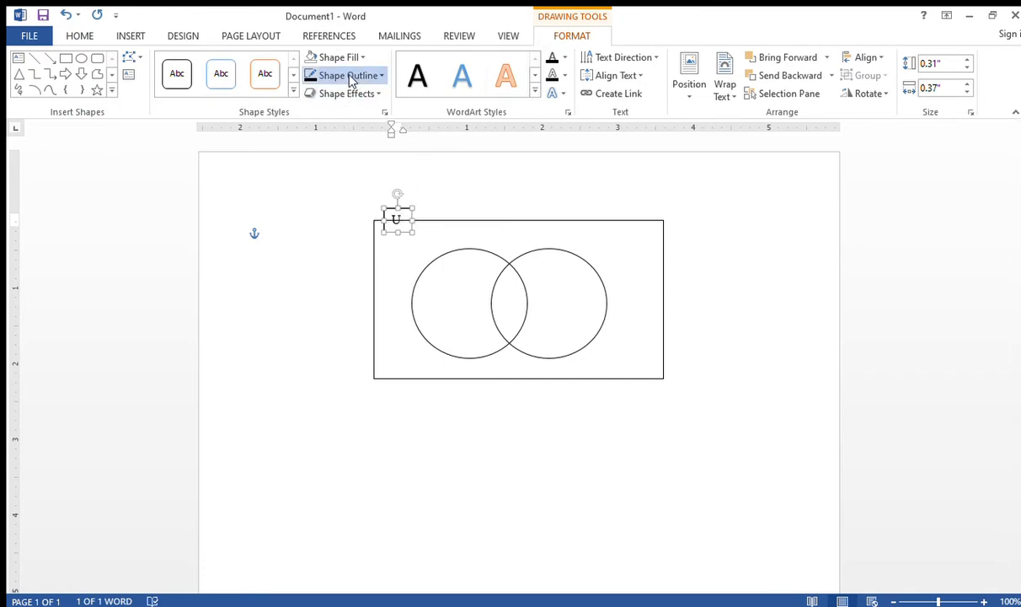
click(403, 272)
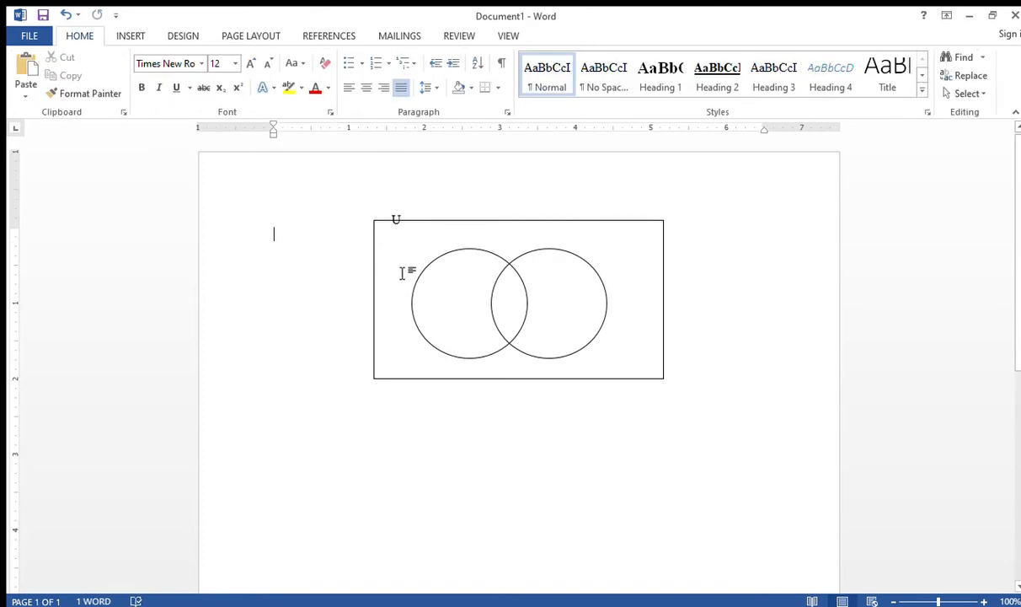
click(408, 221)
click(430, 211)
click(122, 38)
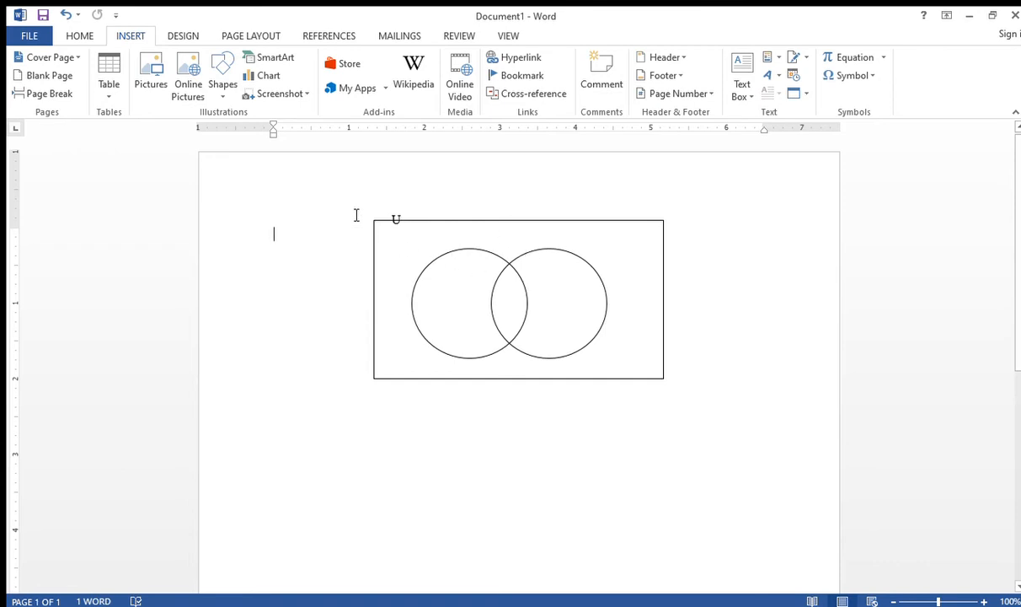
Duplicate the "U" text box, place the copy just above the left circle and change its label to "P".
click(402, 215)
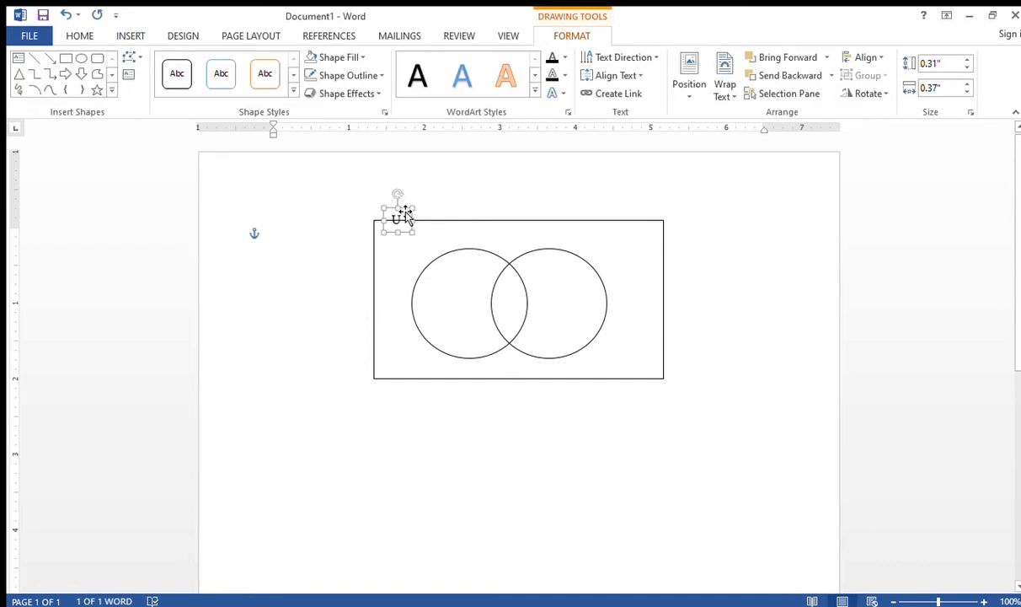
key(ctrl+v)
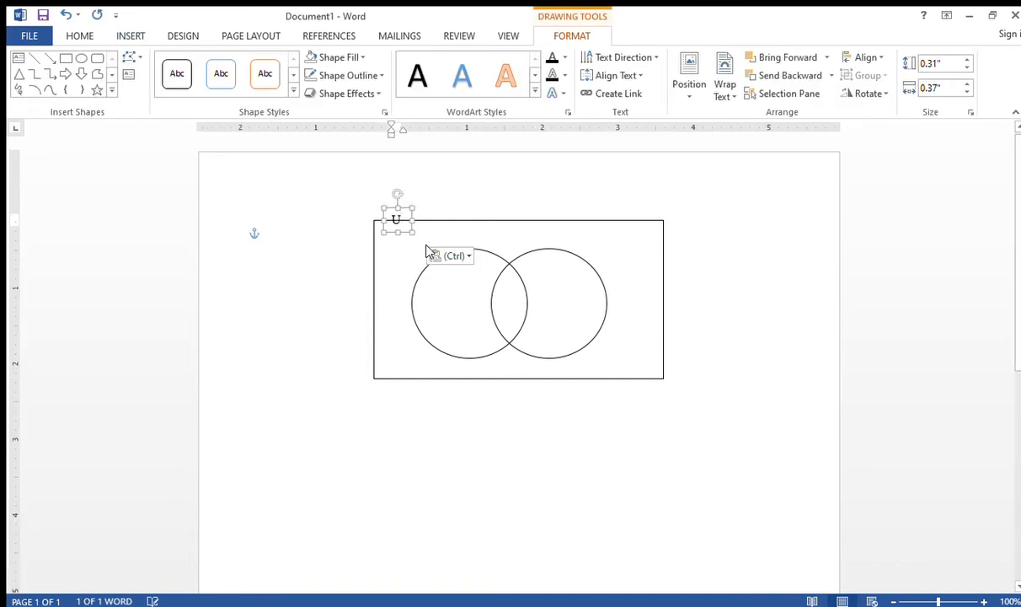
drag(417, 227, 472, 242)
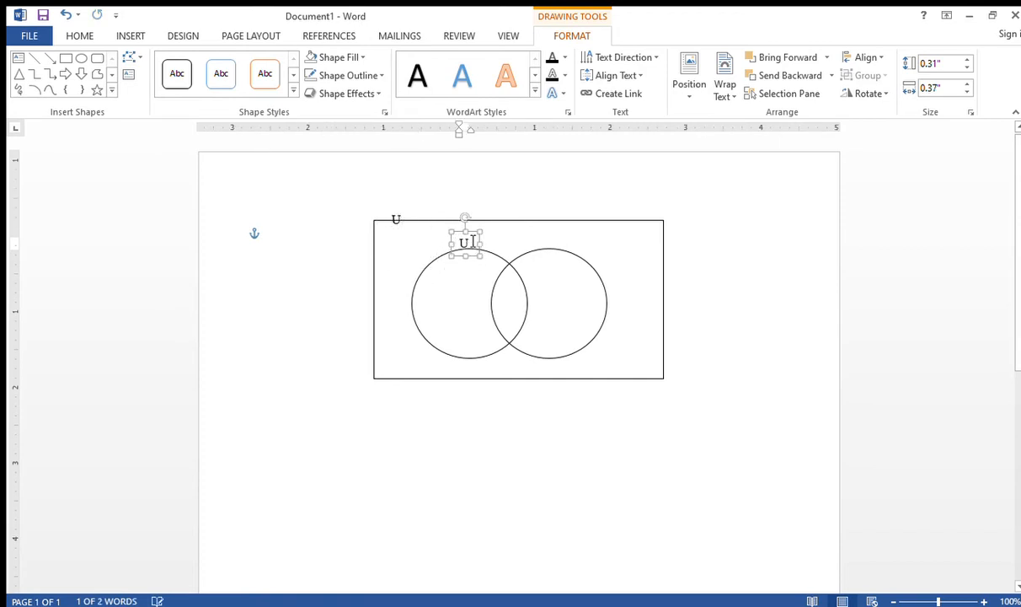
double_click(468, 245)
text(P)
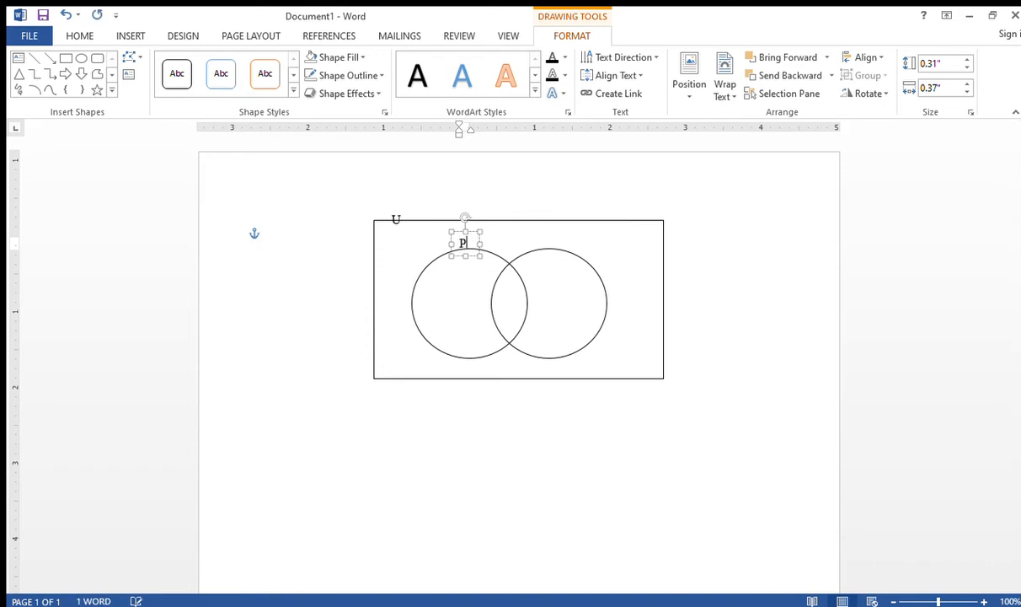
click(599, 258)
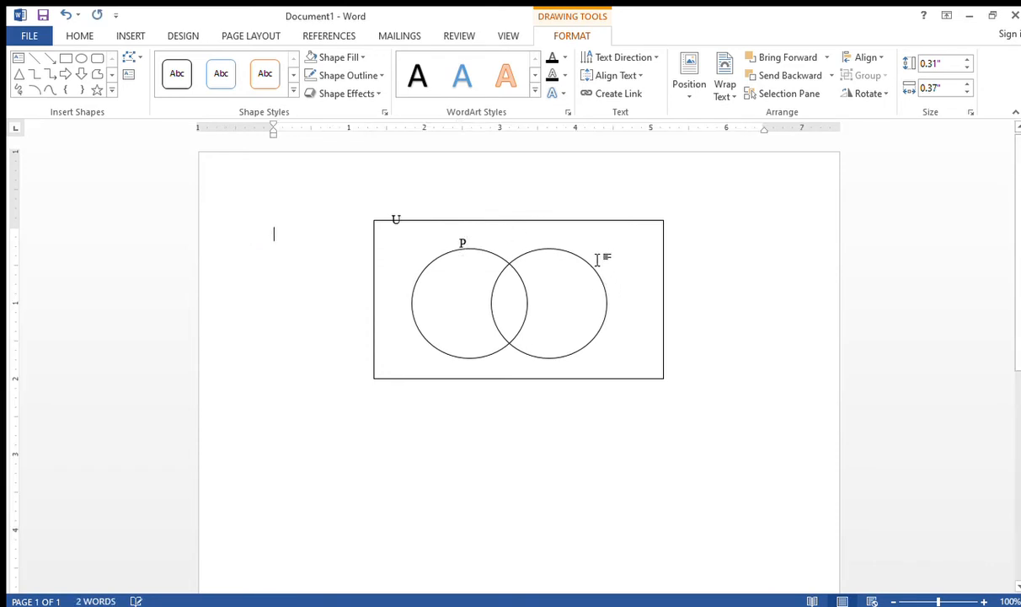